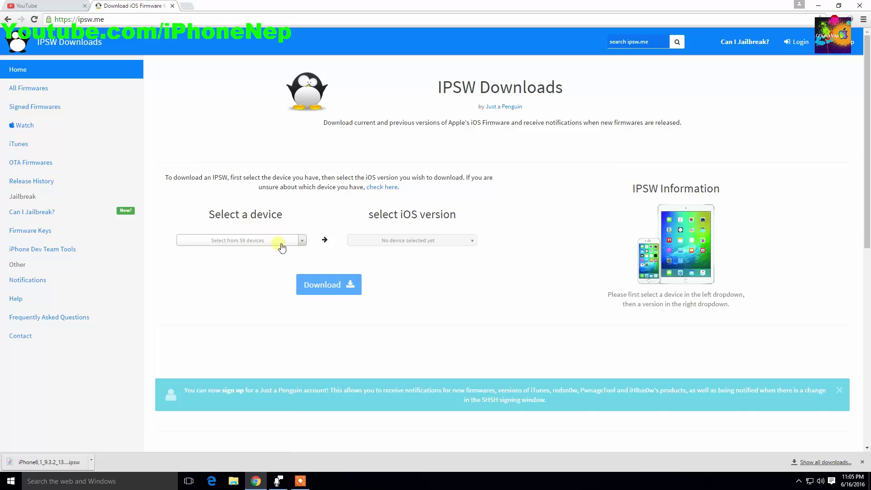
# Step: Find "iphone 5s" in the device list and choose iPhone 5s (GSM) as the device
pyautogui.click(125, 21)
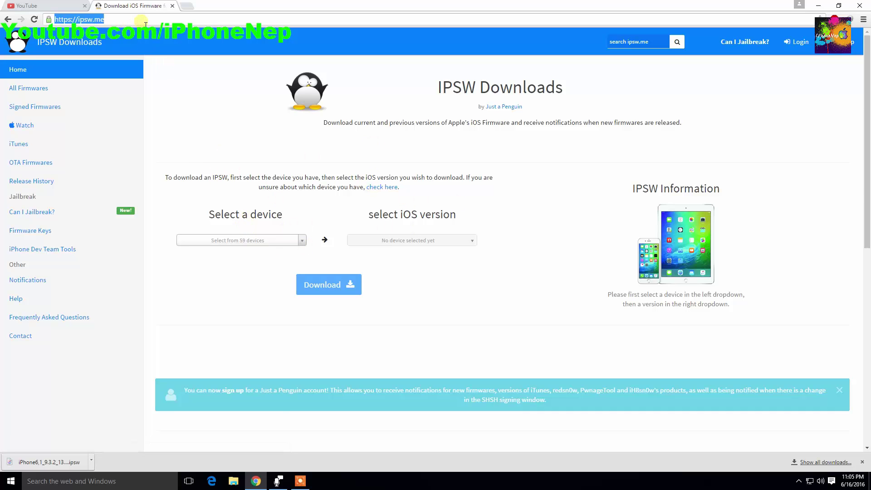
pyautogui.click(150, 22)
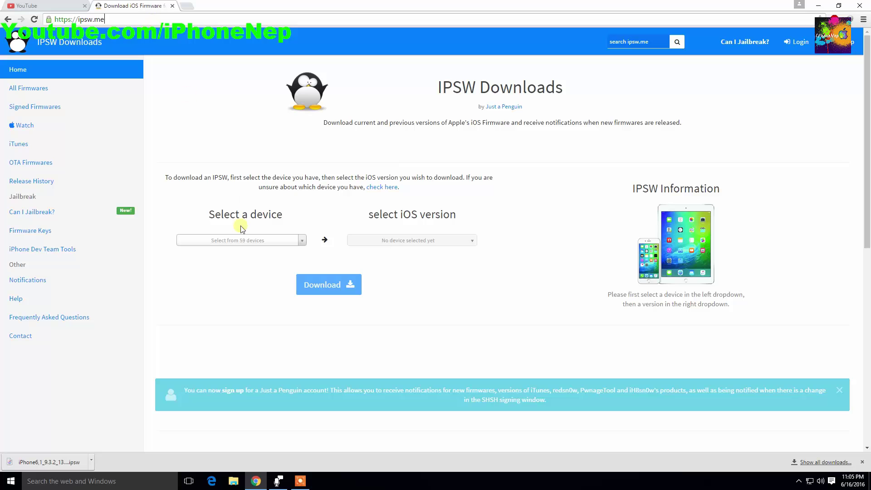
pyautogui.click(230, 239)
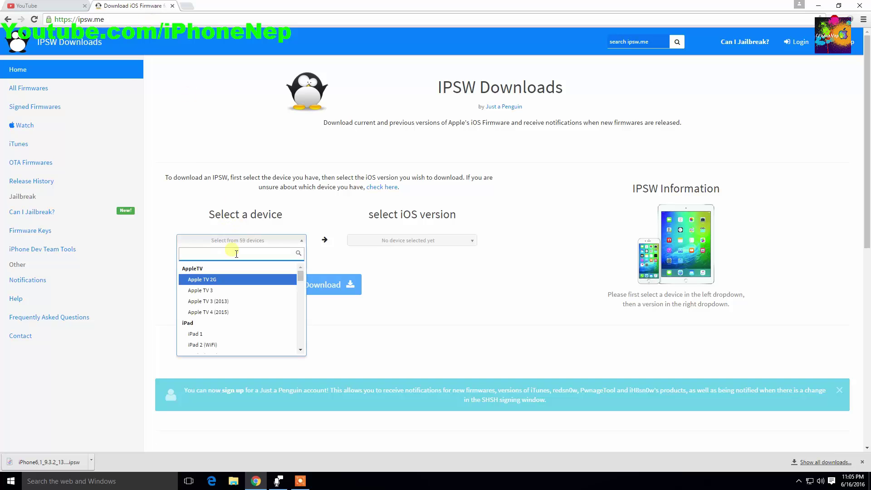
pyautogui.write('iphone')
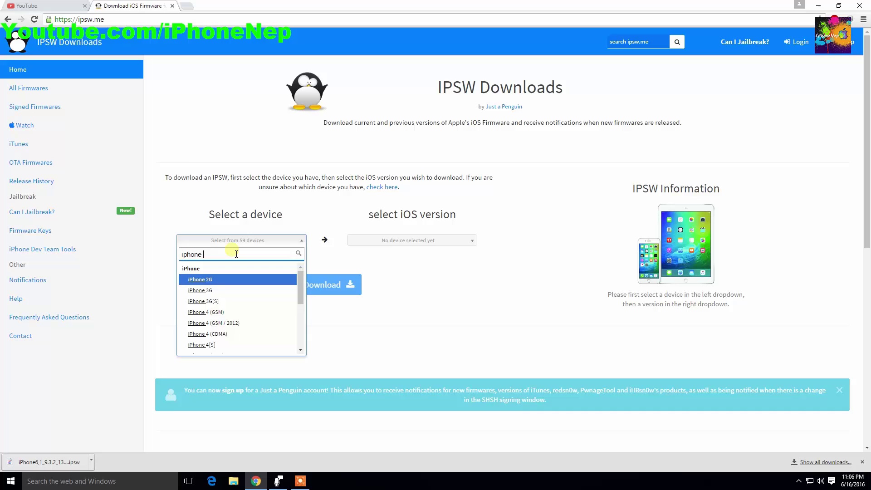
pyautogui.write(' 5s')
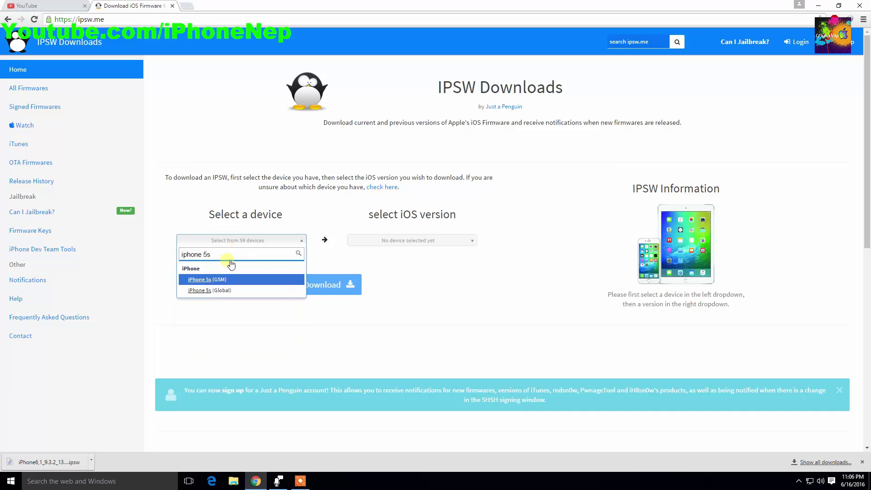
pyautogui.click(201, 281)
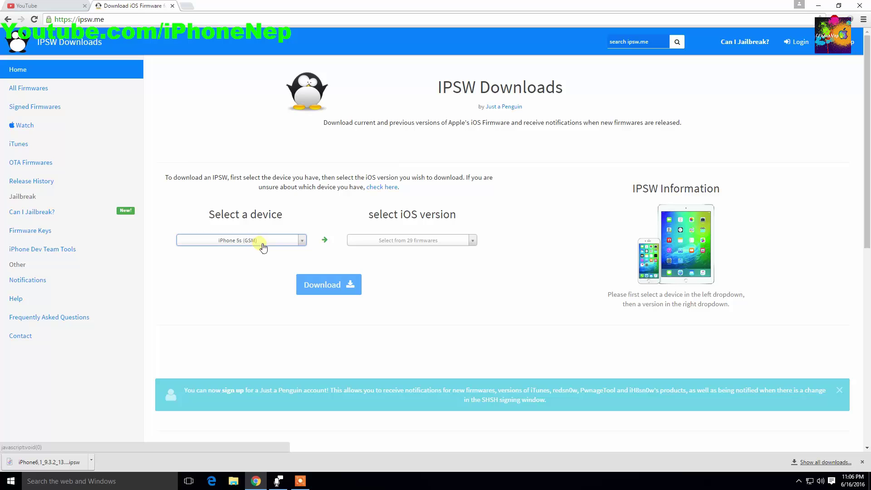
# Step: Start downloading the iOS 9.3.2 (13F69) firmware for the chosen iPhone and cancel this duplicate download
pyautogui.click(401, 242)
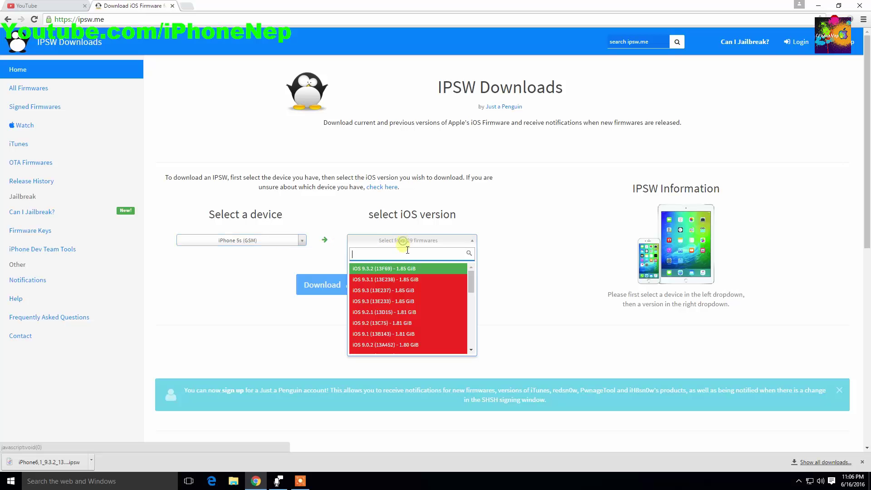
pyautogui.click(386, 272)
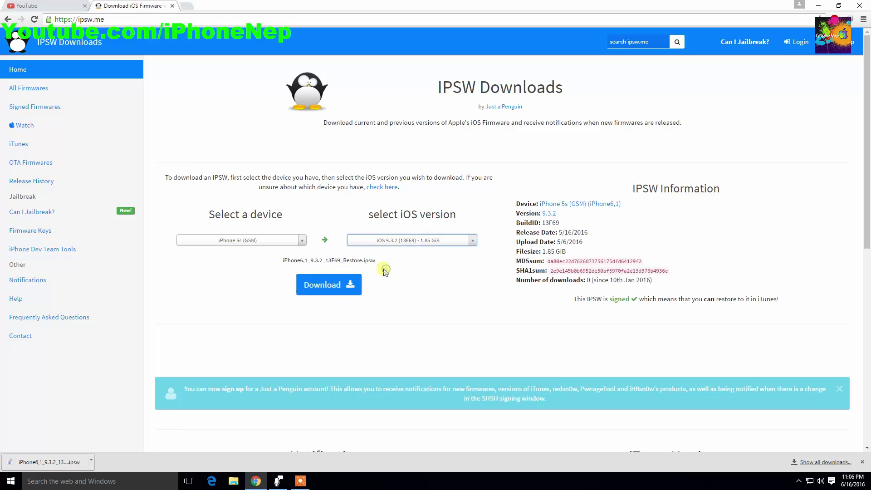
pyautogui.click(331, 285)
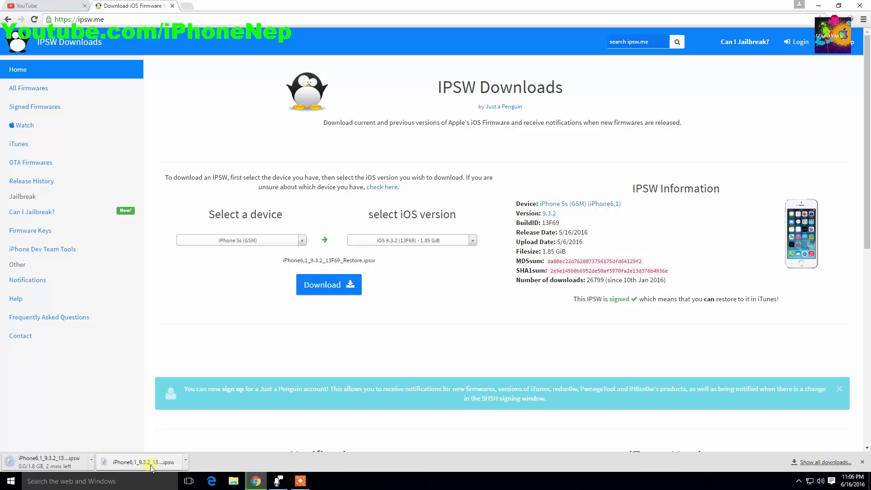
pyautogui.click(91, 461)
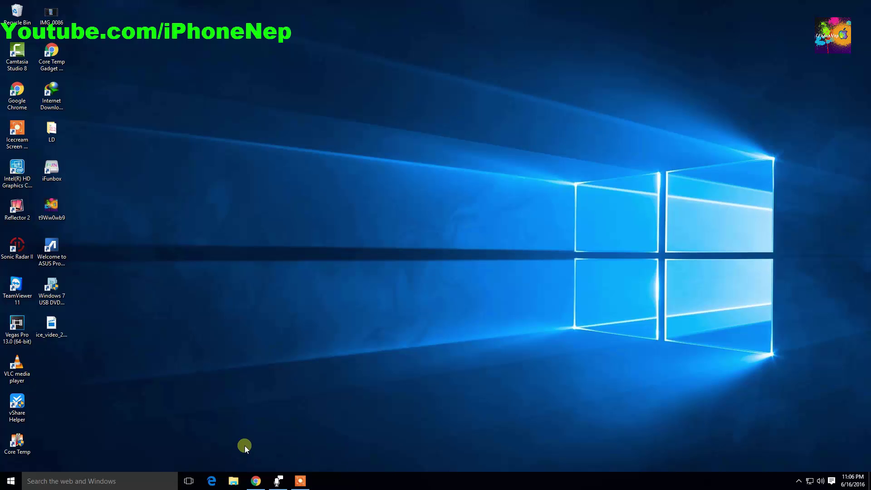
# Step: Search Google for "itunes downloader" in a new Chrome tab and open Apple's iTunes download result
pyautogui.click(256, 481)
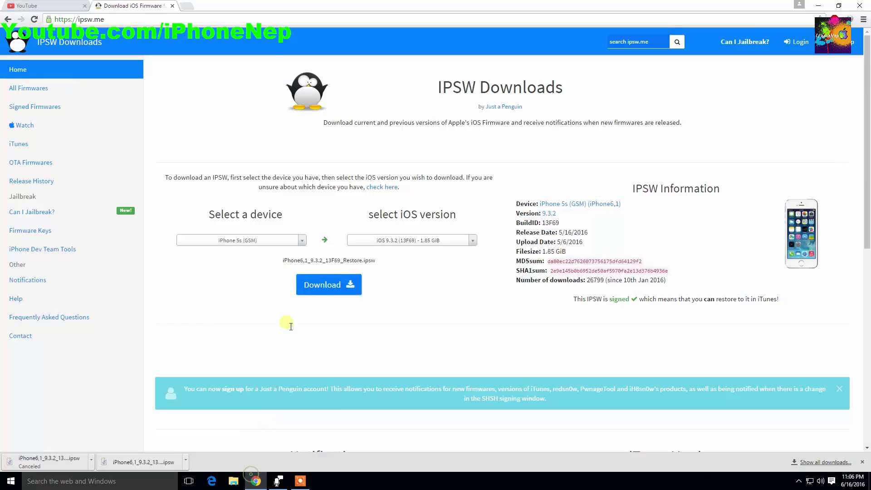
pyautogui.click(186, 6)
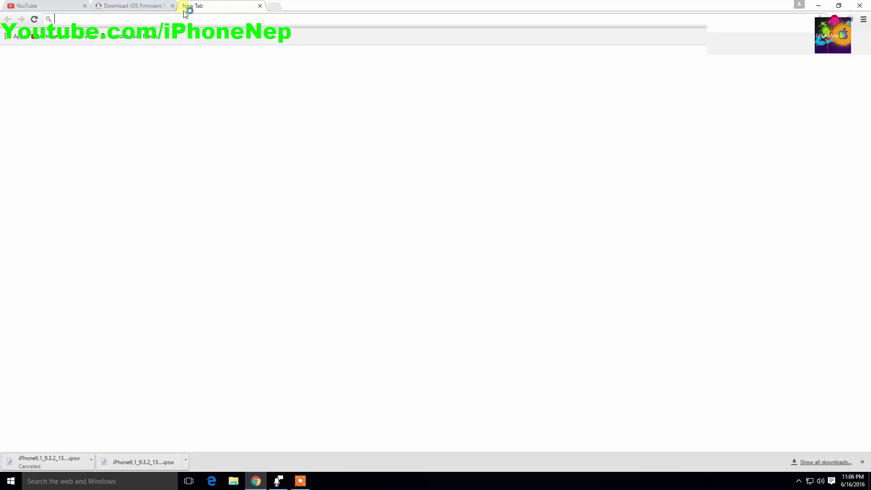
pyautogui.write('go')
pyautogui.press('Return')
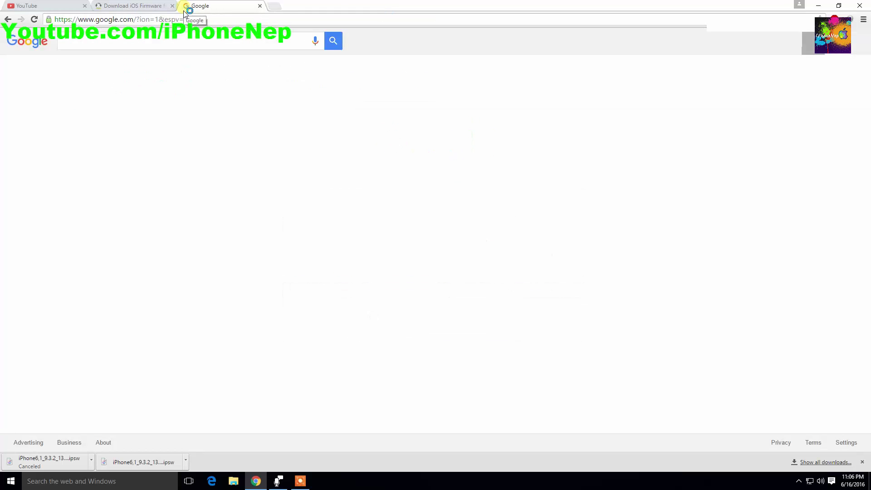
pyautogui.write('itu')
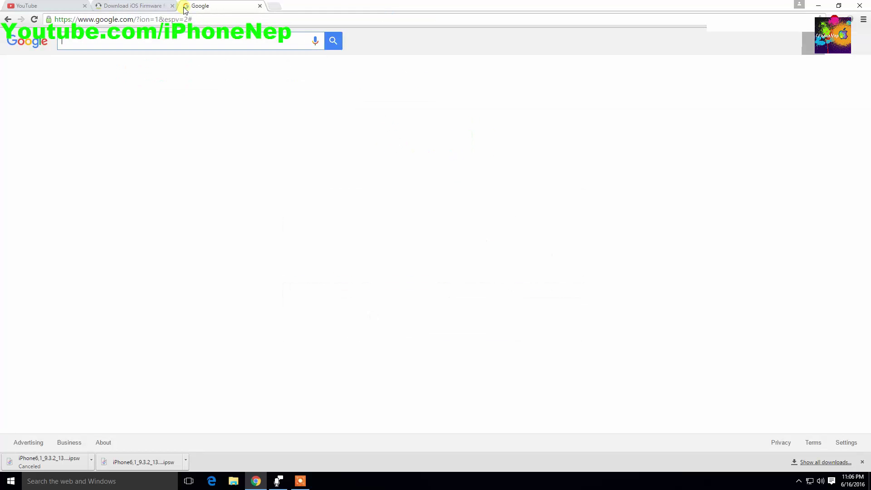
pyautogui.write('nes do')
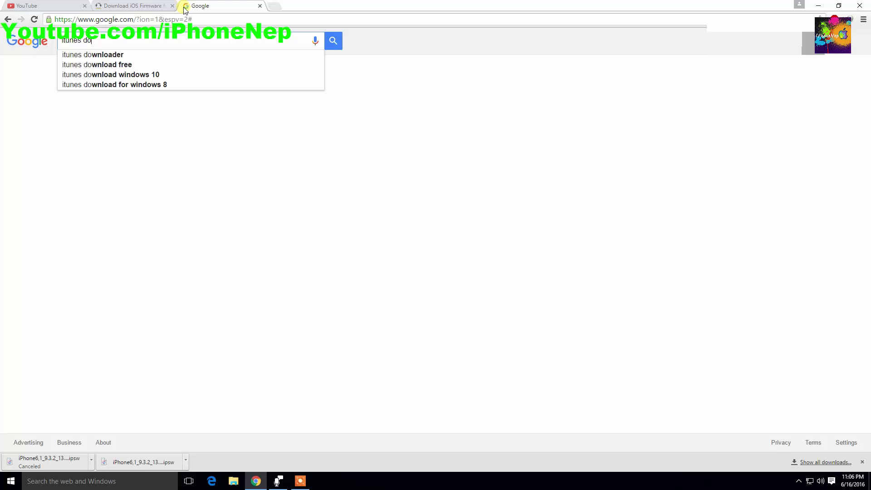
pyautogui.press('Down')
pyautogui.press('Return')
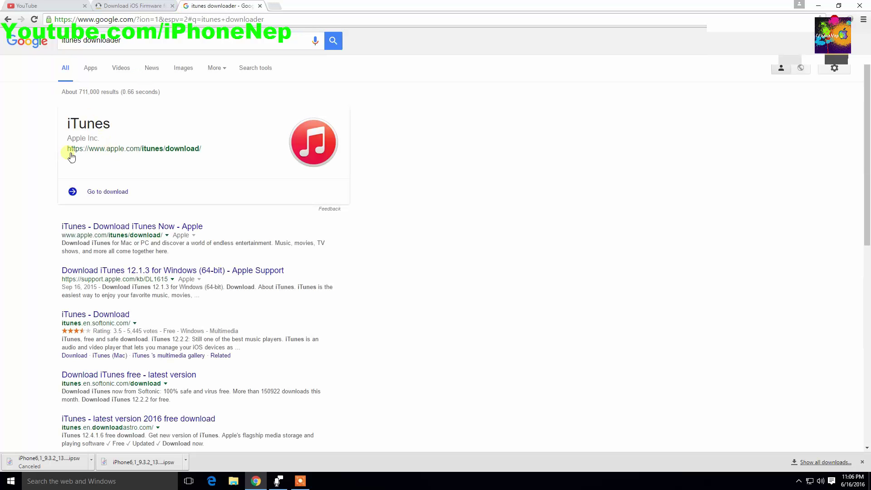
pyautogui.click(127, 226)
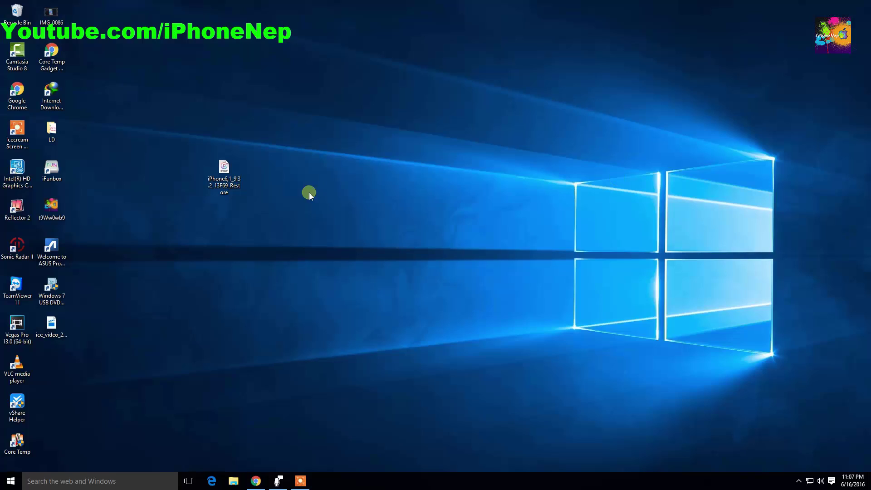
# Step: Move the iPhone6,1_9.3.2_13F69_Restore file a little up and to the right on the desktop
pyautogui.moveTo(219, 173); pyautogui.dragTo(329, 138)
pyautogui.click(326, 150)
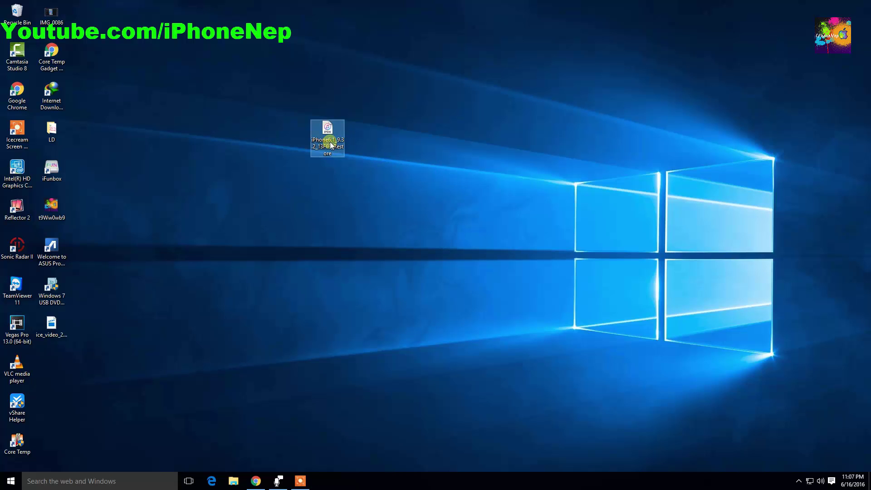
pyautogui.click(311, 149)
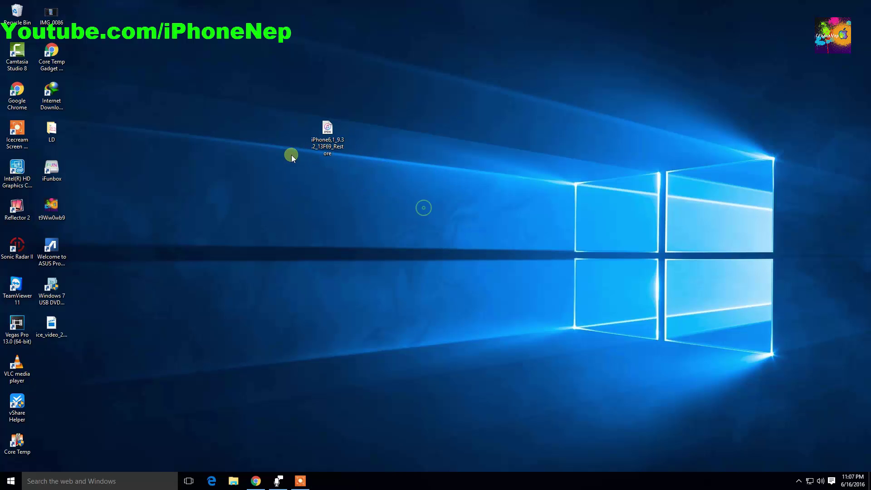
pyautogui.click(337, 154)
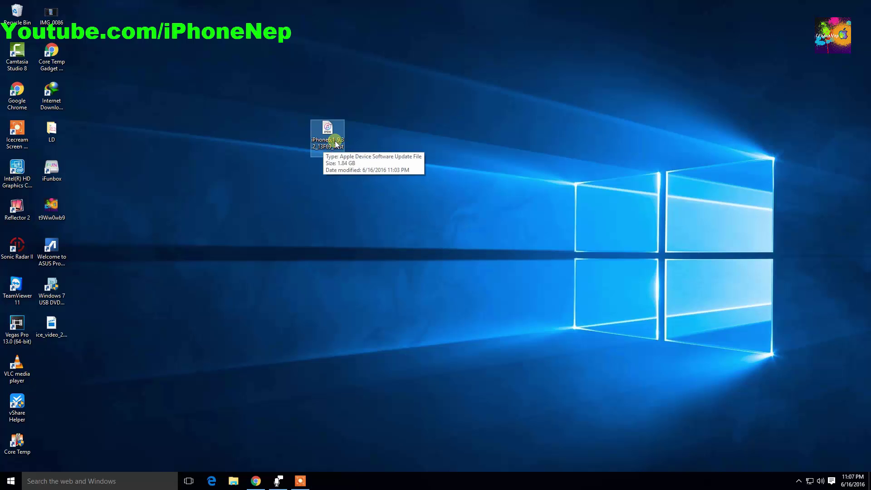
pyautogui.click(372, 167)
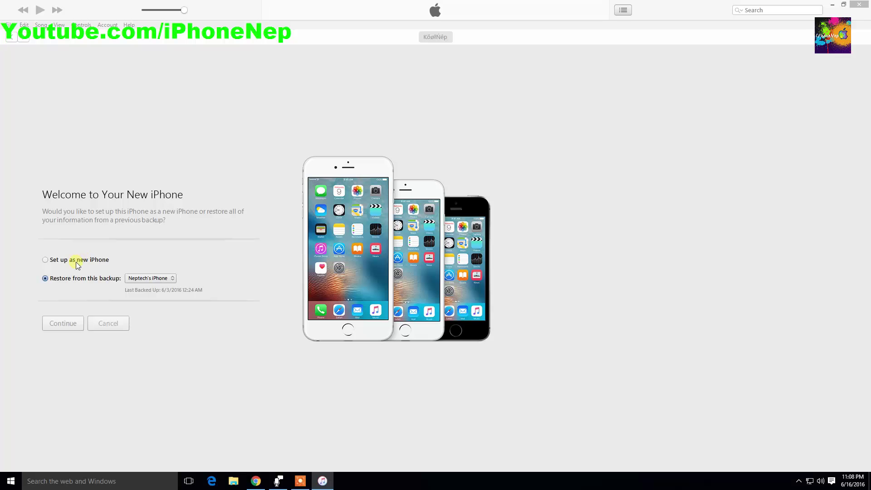
# Step: In iTunes, set up the connected phone as a new iPhone and get started with syncing
pyautogui.click(78, 260)
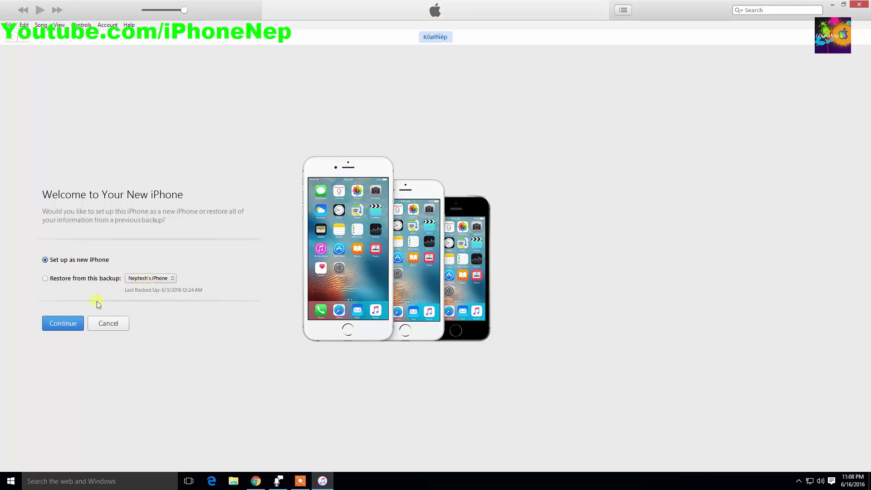
pyautogui.click(65, 324)
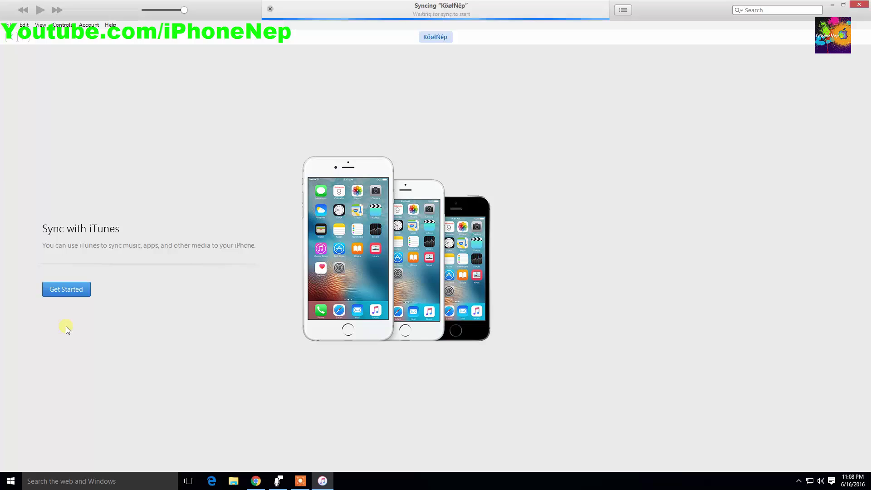
pyautogui.click(68, 287)
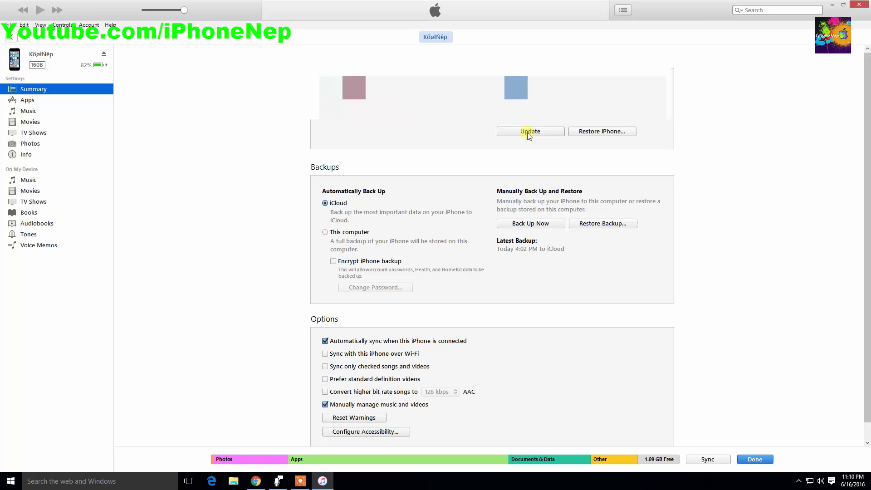
# Step: Update the iPhone to iOS 9.3.2 from the iPhone6,1_9.3.2_13F69_Restore firmware file stored on the Desktop
pyautogui.keyDown('shift'); pyautogui.click(529, 133); pyautogui.keyUp('shift')
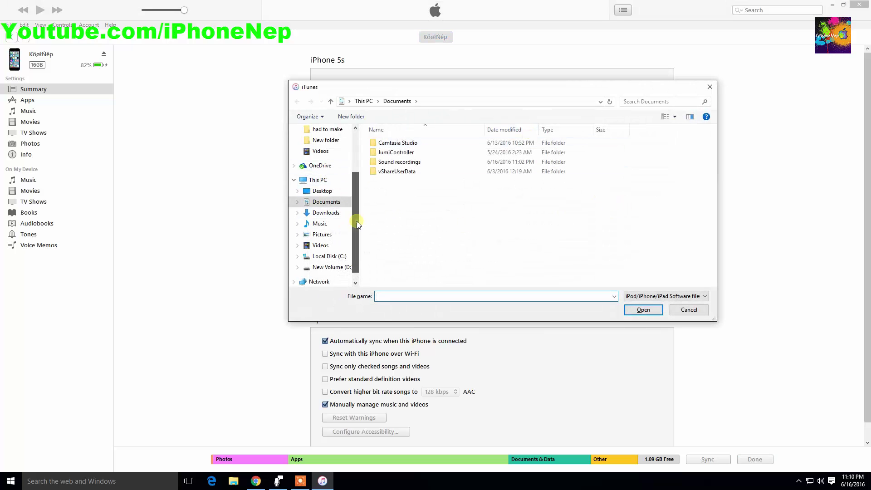
pyautogui.scroll(2, 345, 200)
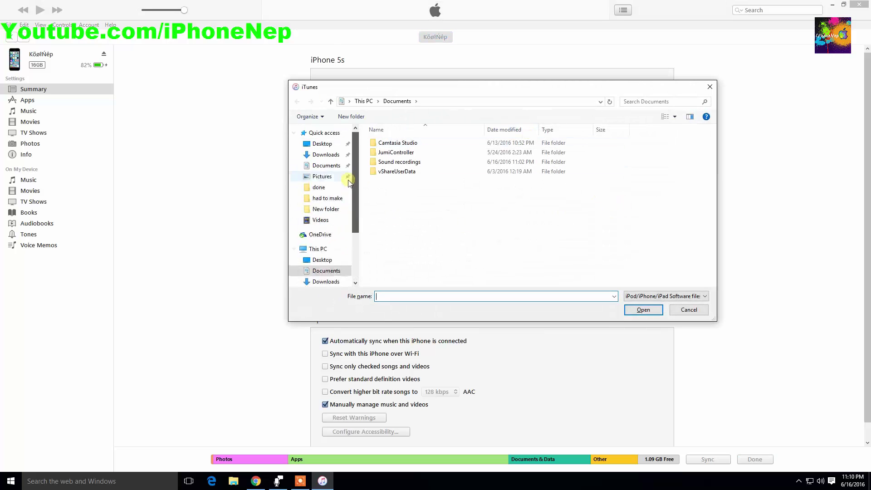
pyautogui.click(334, 146)
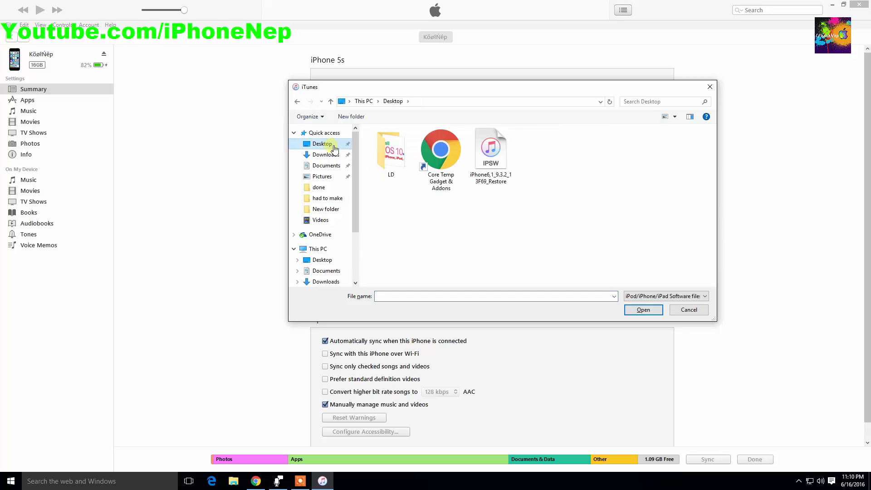
pyautogui.click(492, 166)
pyautogui.click(643, 310)
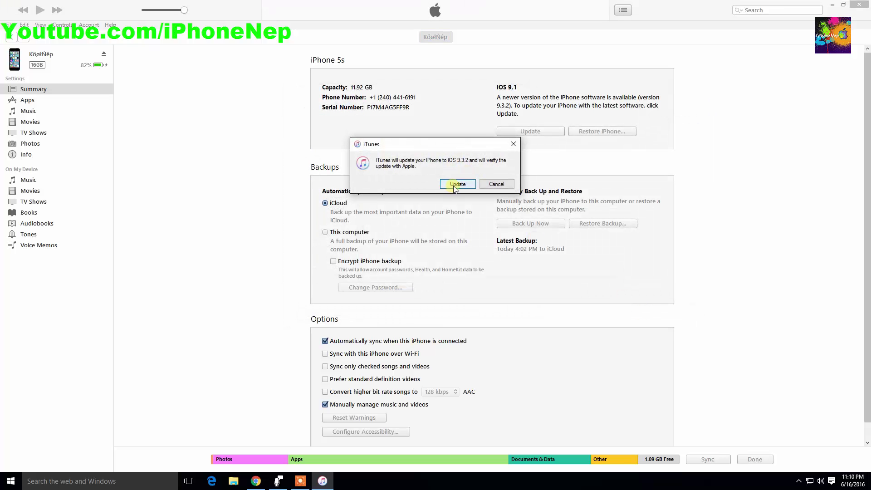
pyautogui.click(455, 185)
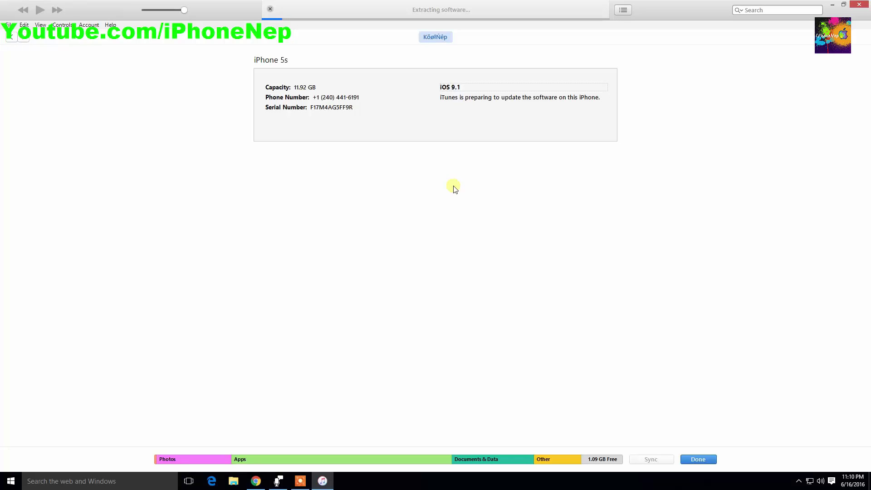